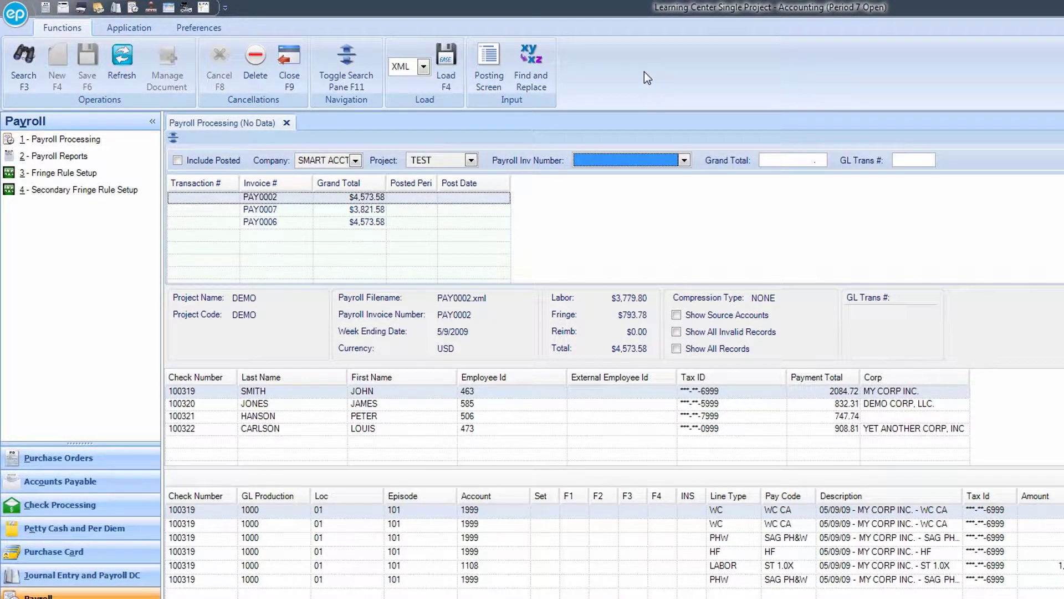
Open the Payroll Posting screen for invoice PAY0002.
left_click(495, 57)
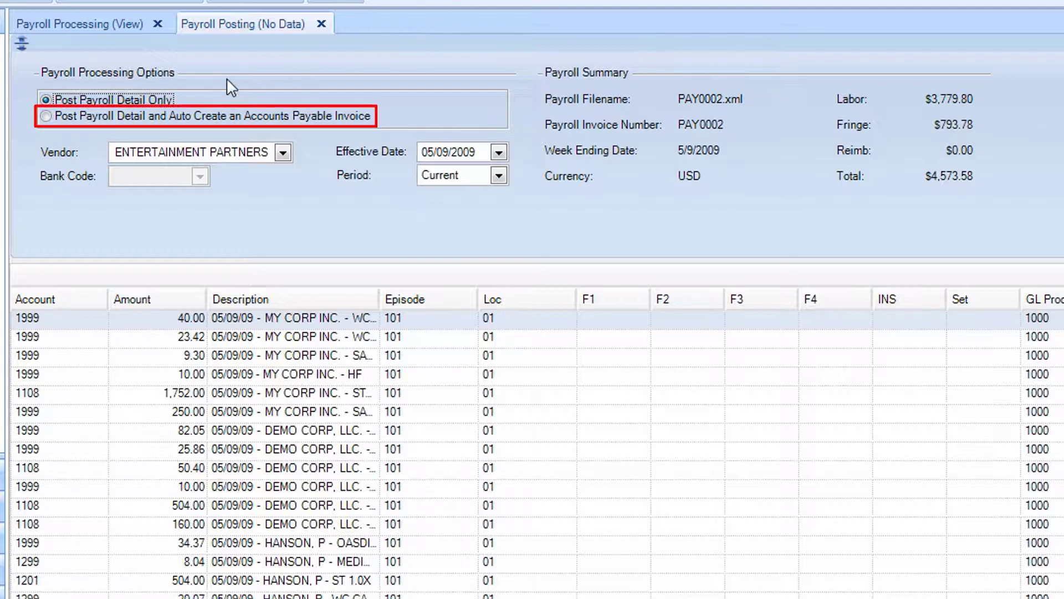
Post PAY0002 with an auto-created AP invoice, vendor ENTERTAINMENT PARTNERS, bank code CHAS.
left_click(45, 116)
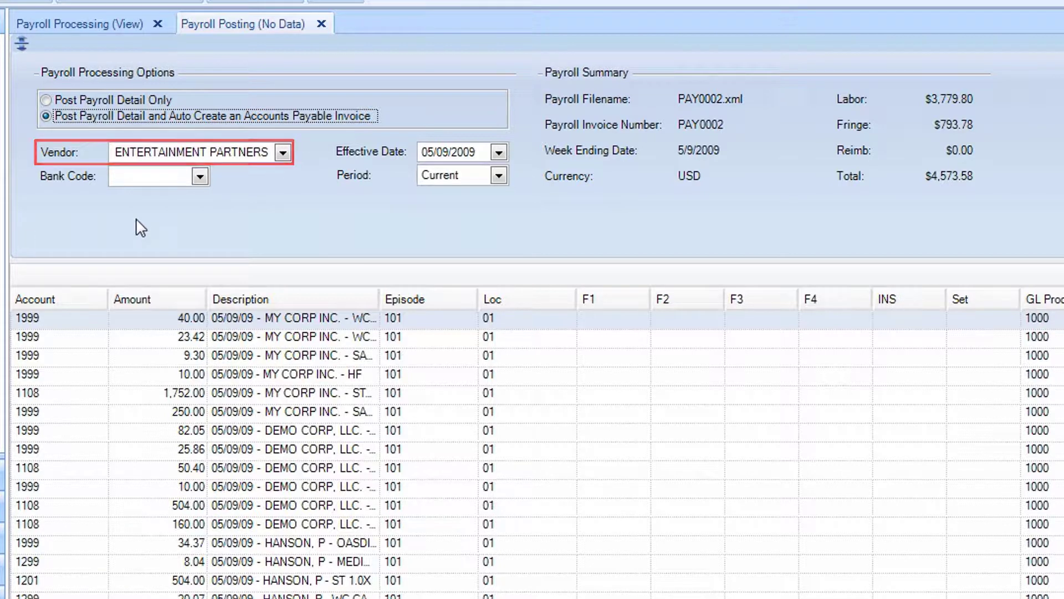
left_click(284, 152)
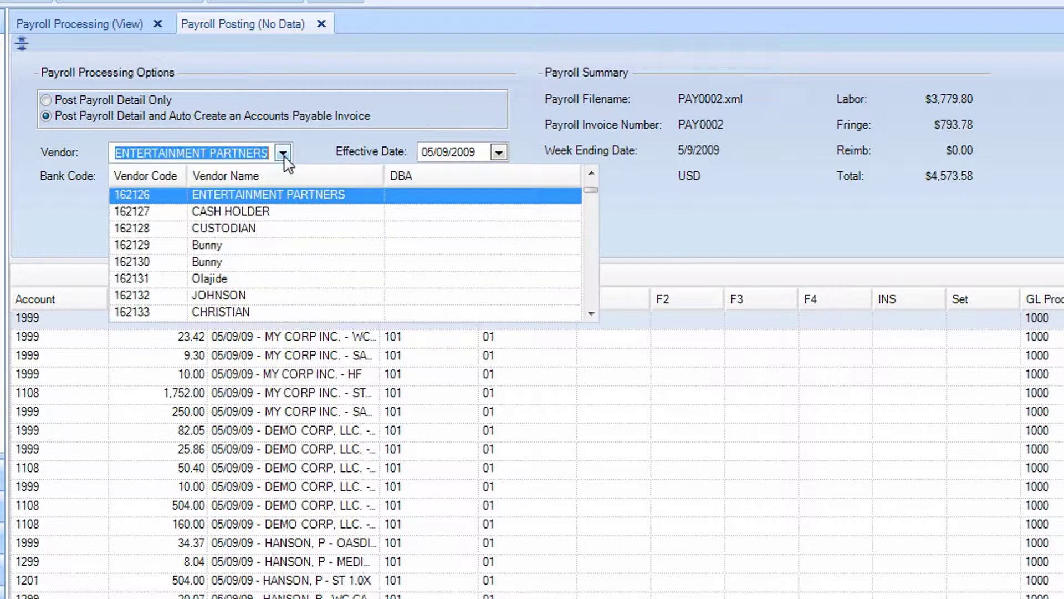
left_click(277, 193)
left_click(201, 177)
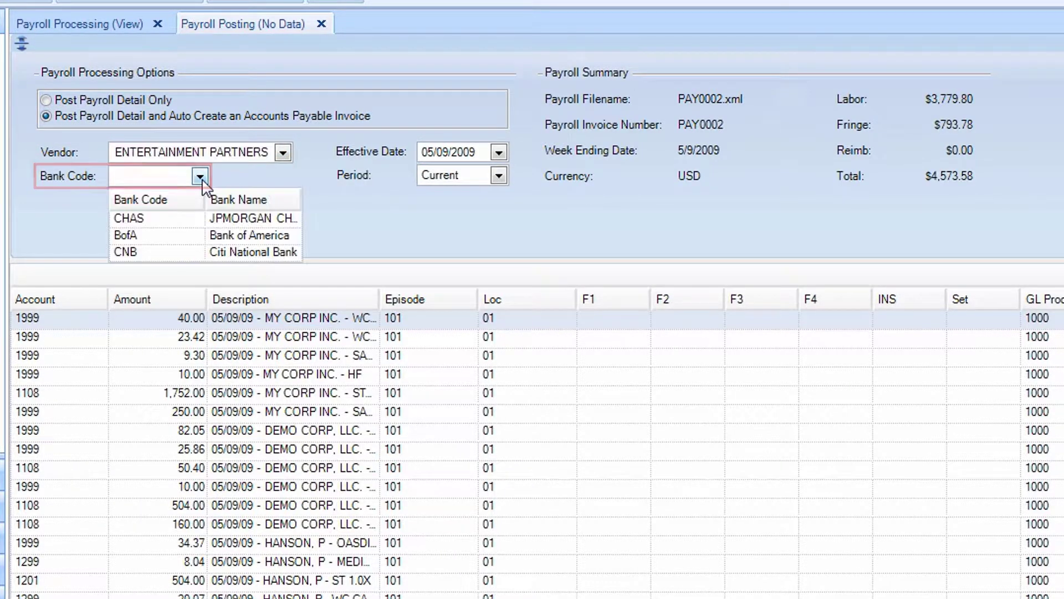
left_click(154, 218)
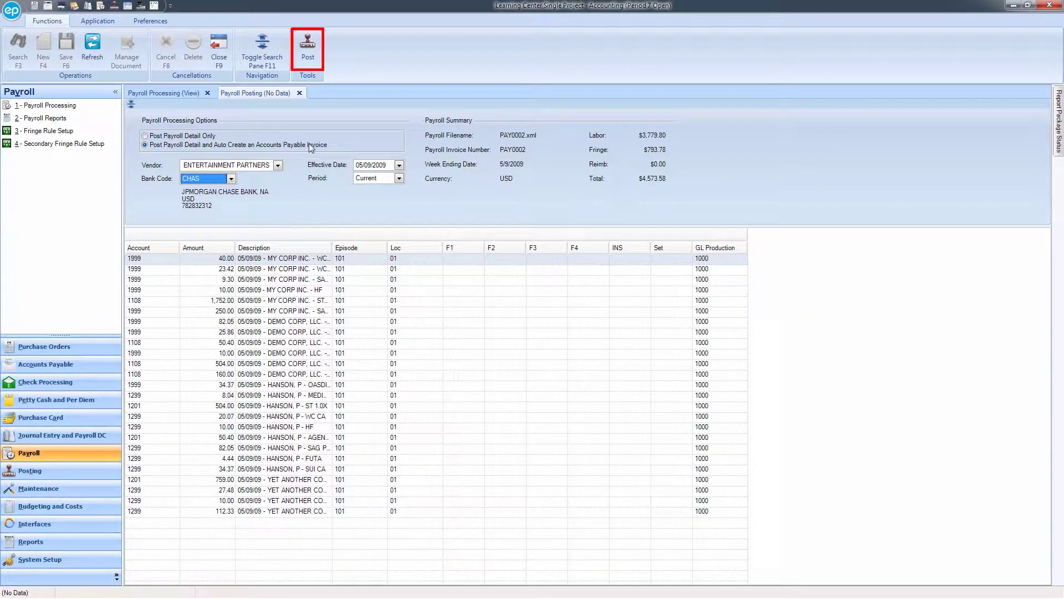
Post payroll PAY0002 and confirm, creating transactions 4428 and 4429 in batch PRCHAS.
left_click(308, 46)
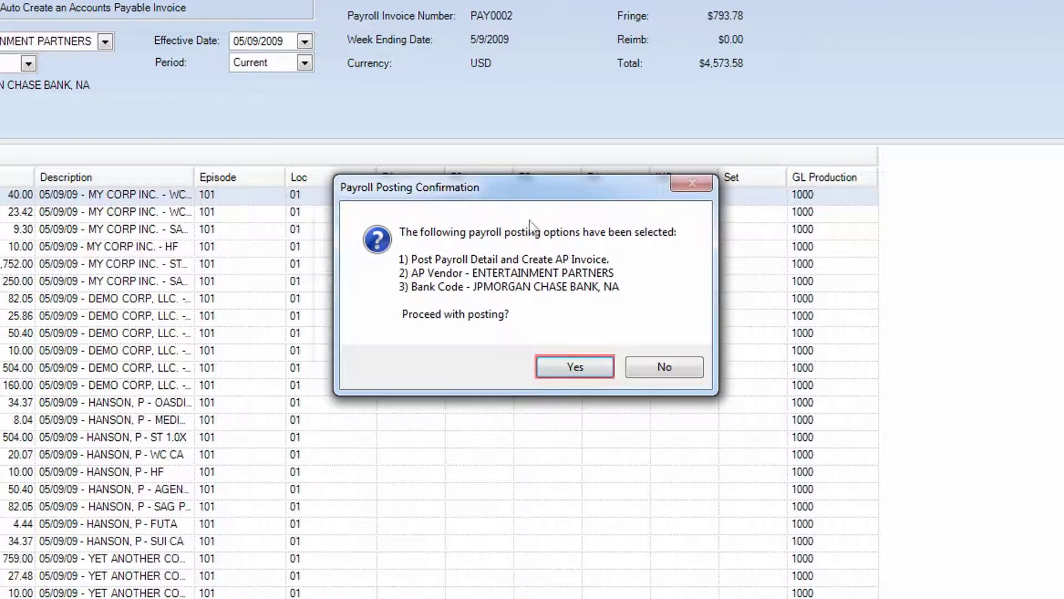
left_click(574, 366)
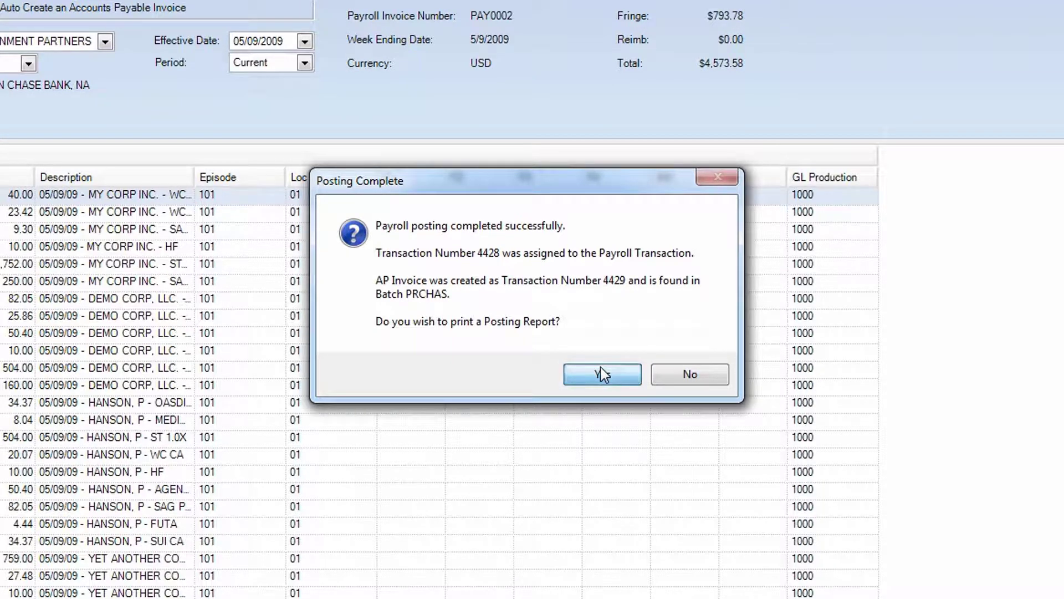
Accept printing the Payroll Posting Detail report for ENTERTAINMENT PARTNERS.
left_click(601, 367)
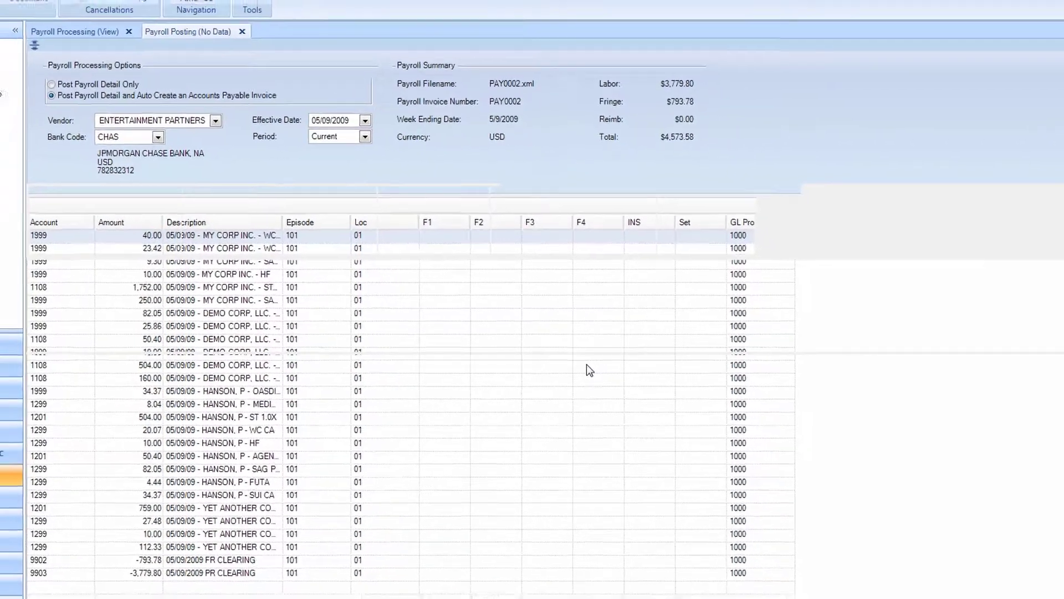